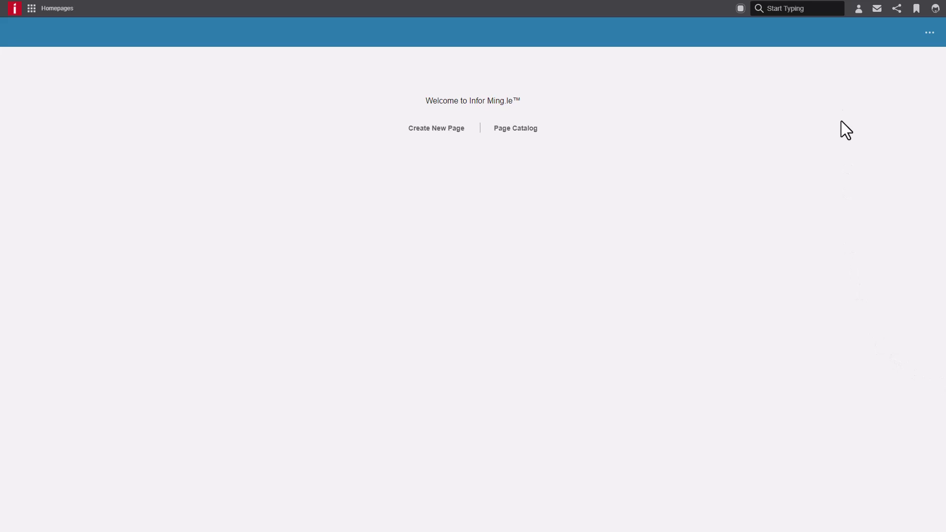
- Go from User Management to the Federated Security page under Security Administration
left_click(858, 9)
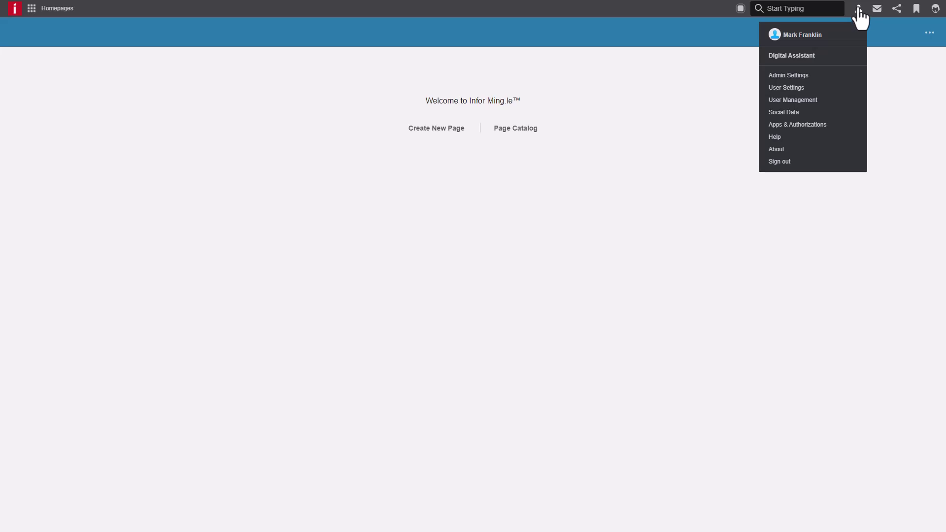
left_click(811, 101)
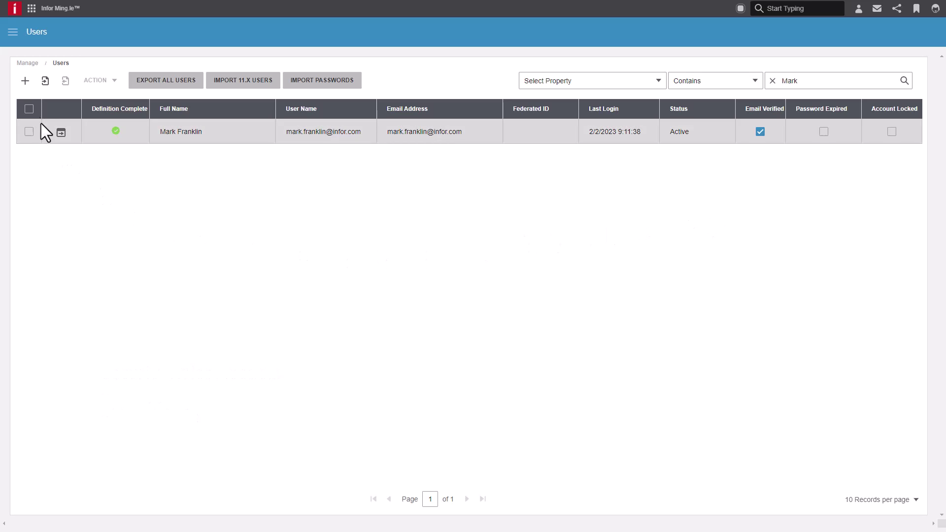
left_click(13, 33)
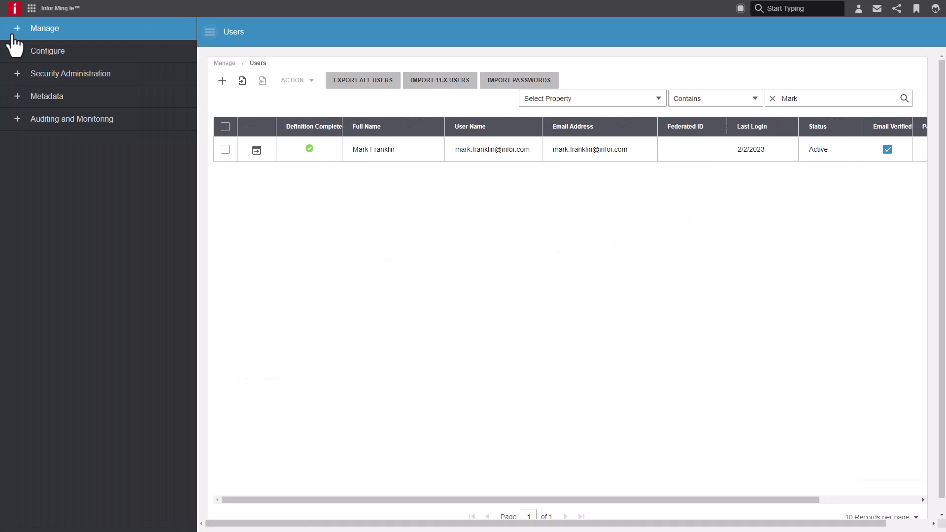
left_click(19, 75)
left_click(62, 97)
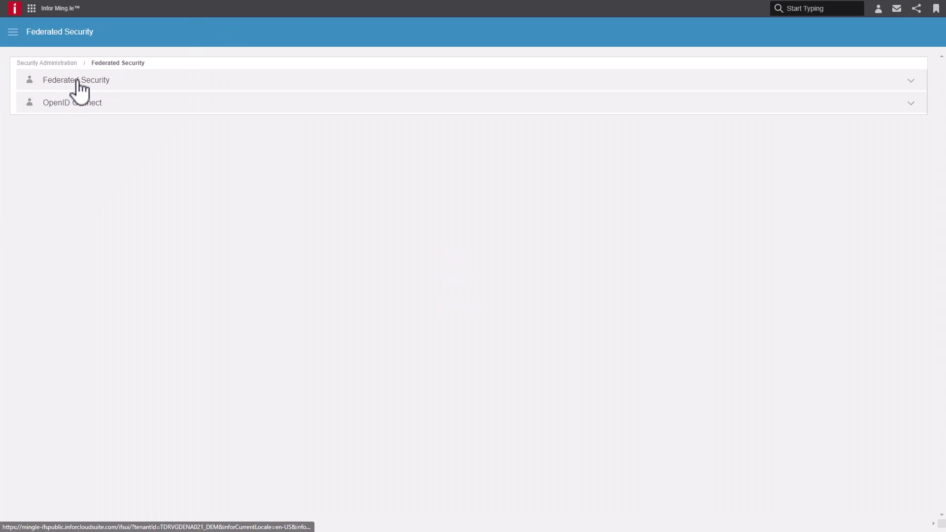
- Expand the Federated Security section and add a new SAML 2.0 identity provider entry
left_click(79, 91)
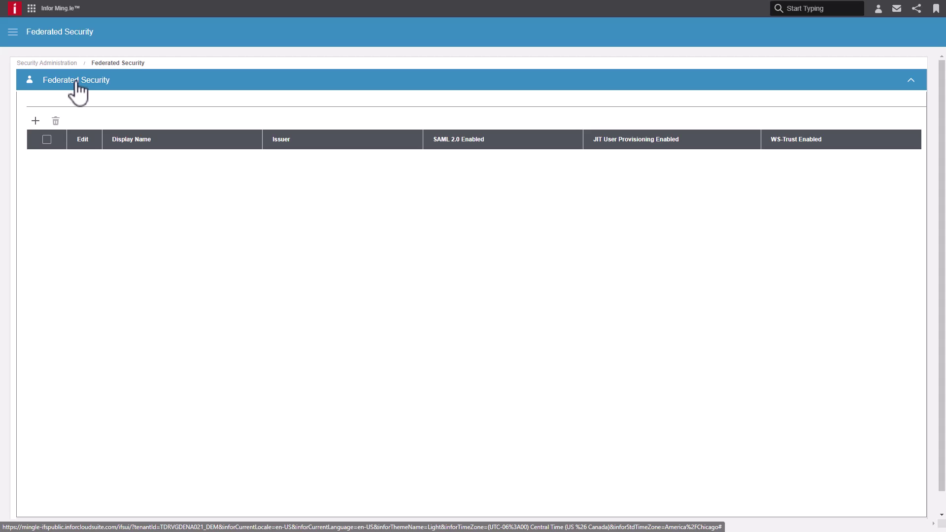
left_click(35, 121)
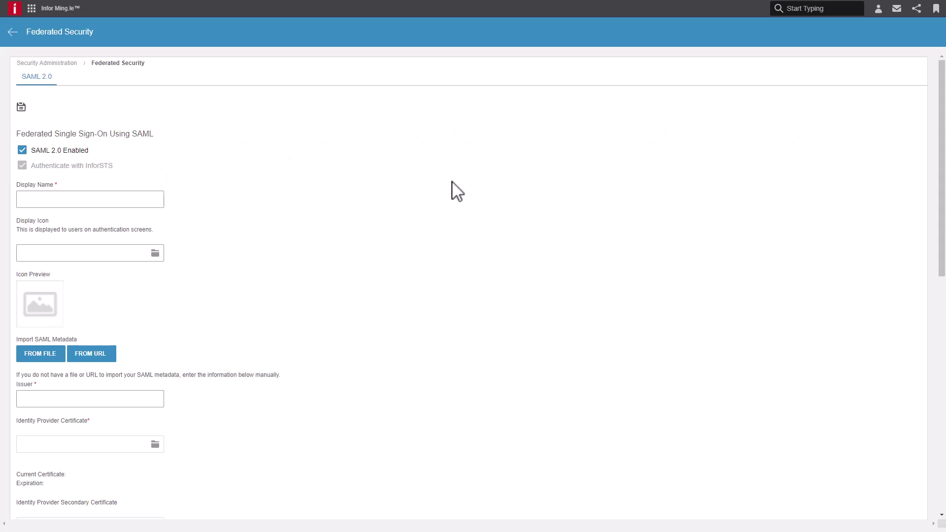
- Export the service provider SAML metadata XML from Service Provider Information, then close the dialog
scroll(457, 191, "down", 8)
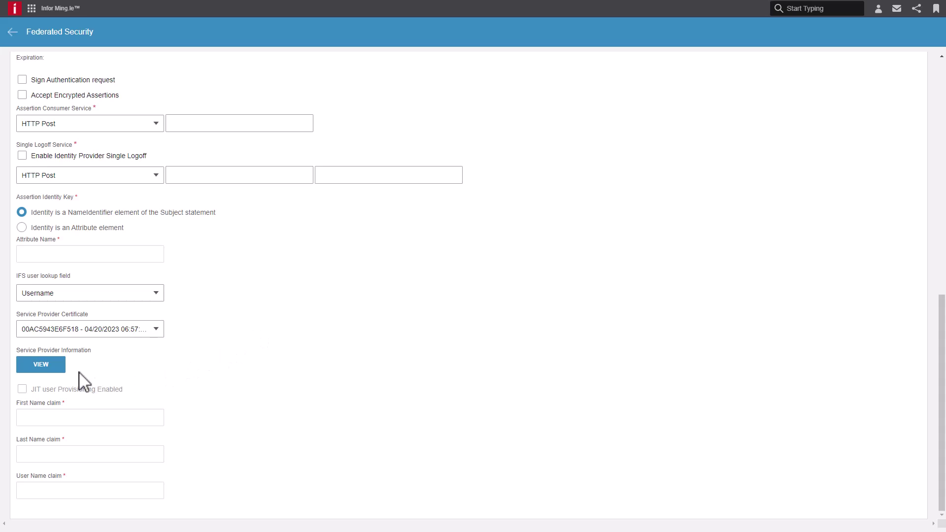
left_click(39, 365)
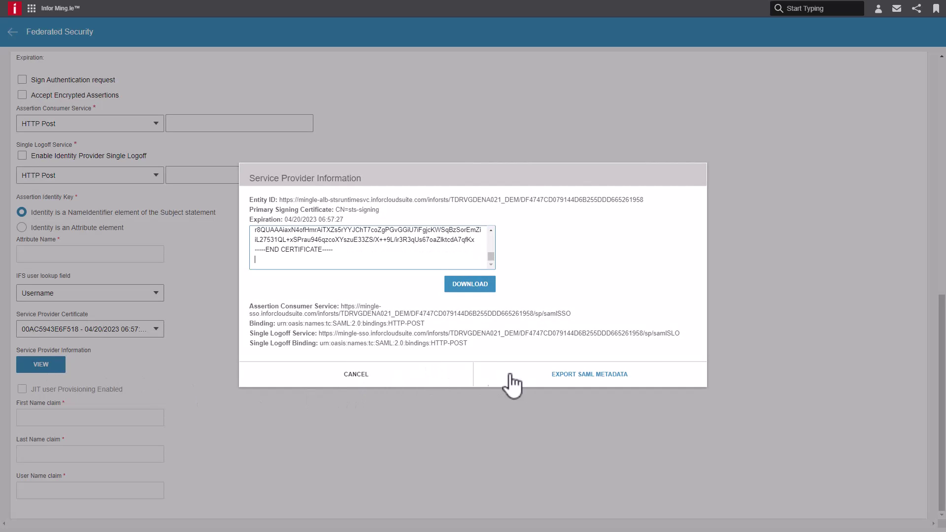
left_click(586, 376)
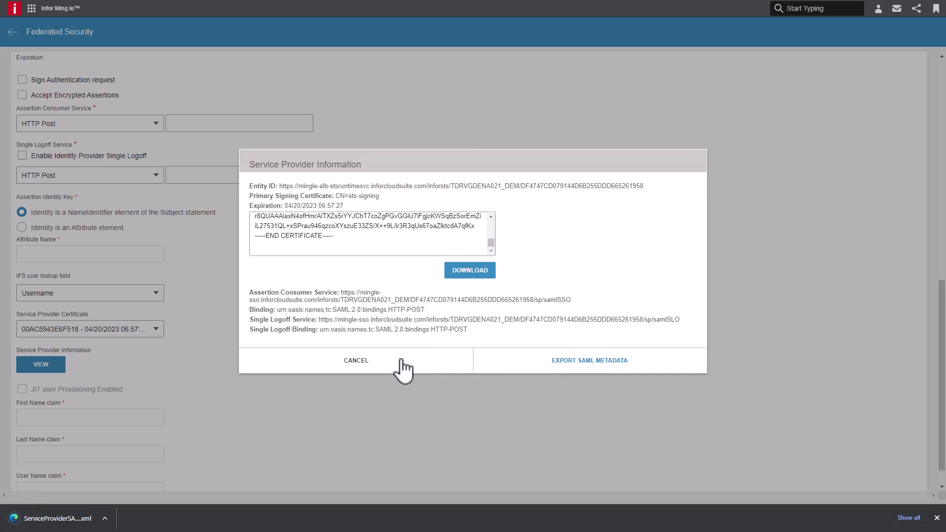
left_click(358, 362)
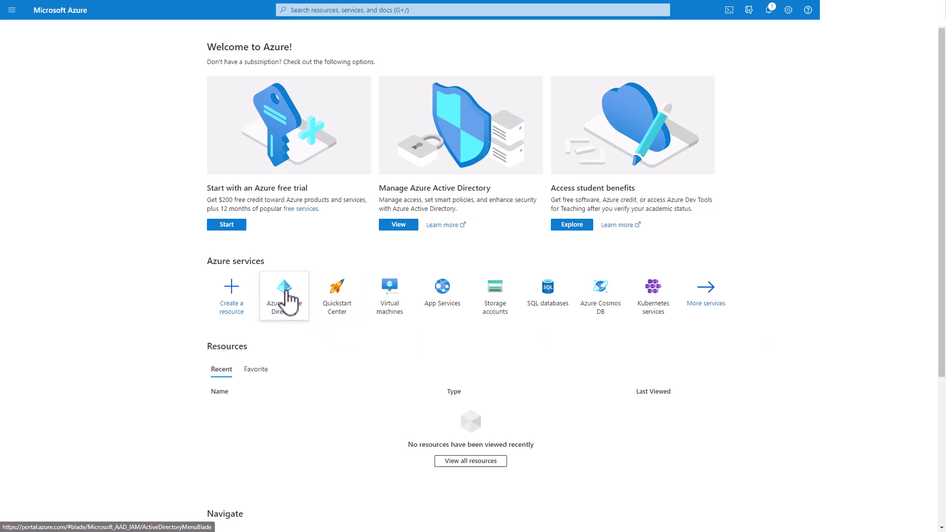
- In Azure Active Directory's Enterprise applications, begin adding a new application
left_click(289, 301)
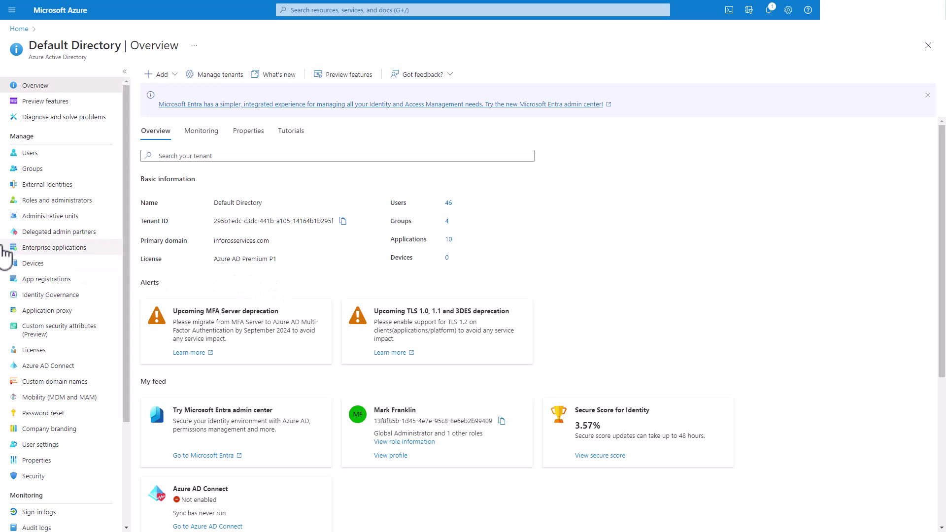
left_click(66, 248)
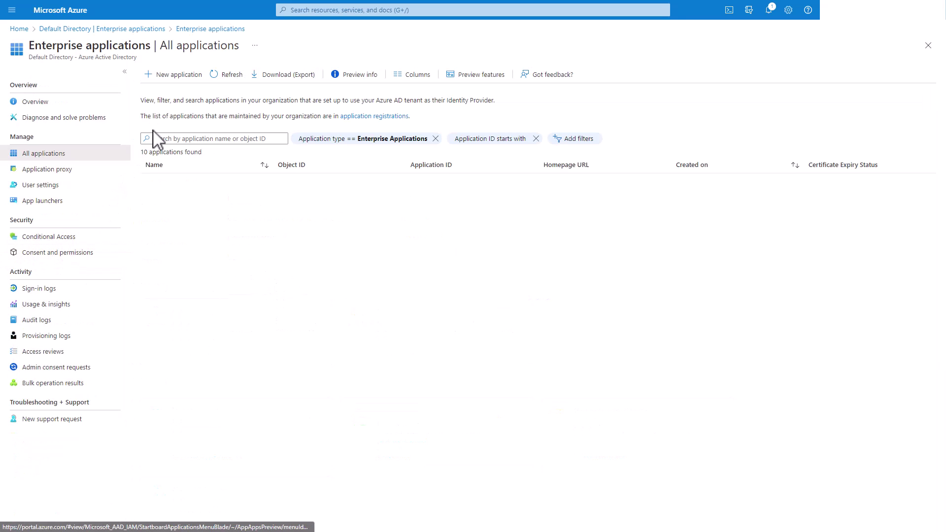
left_click(180, 83)
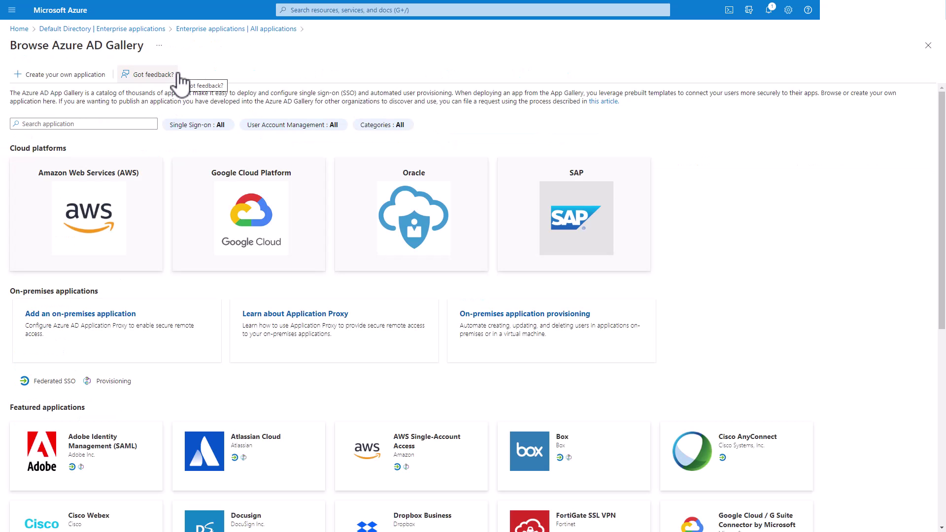
- Search the gallery for 'infor' and create Infor CloudSuite as 'Infor CloudSuite DEM'
left_click(71, 124)
type("infor")
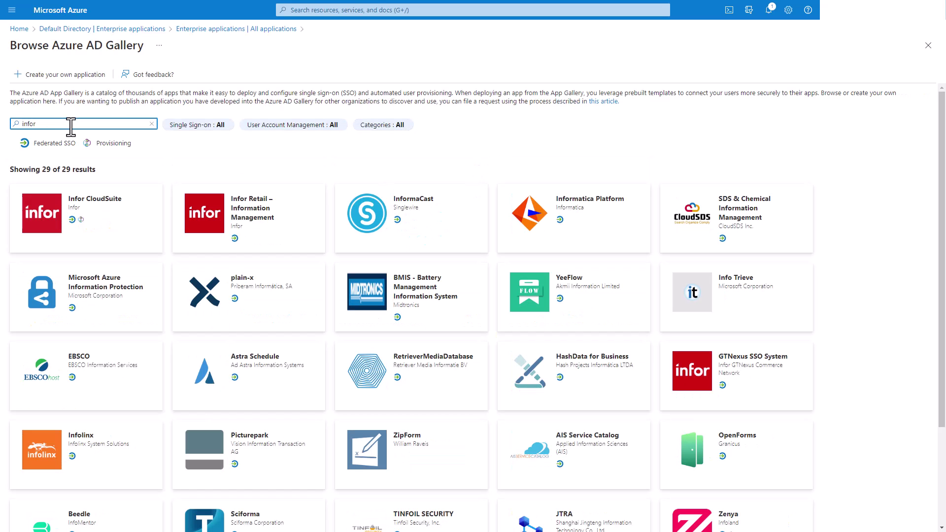
left_click(98, 220)
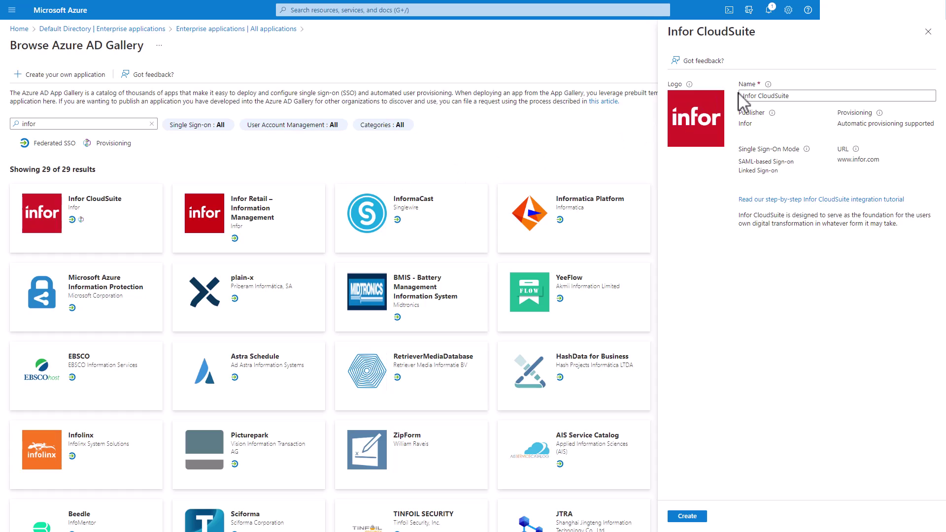
left_click(794, 97)
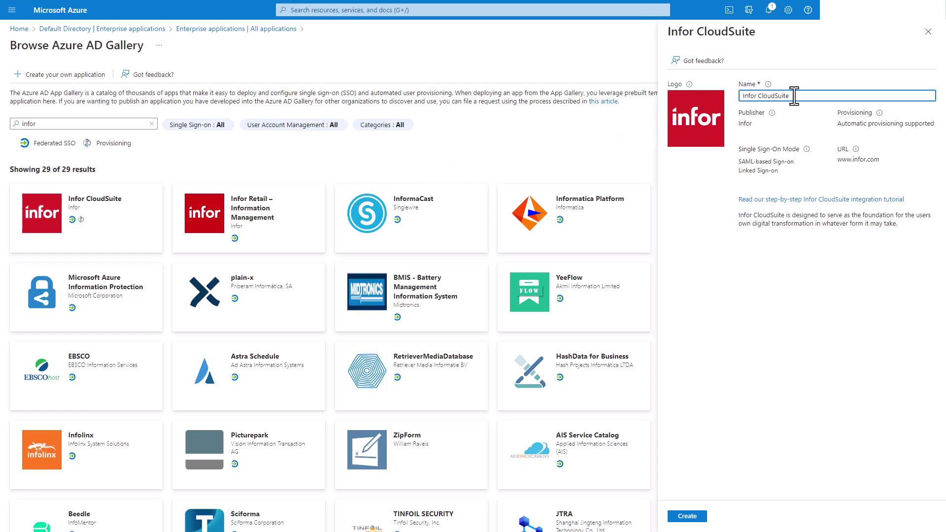
type("DEM")
left_click(687, 516)
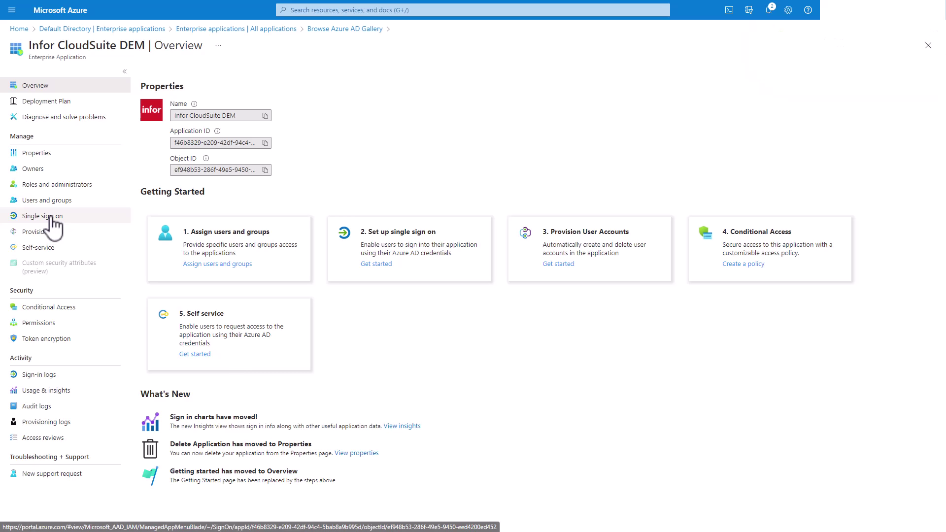
- Choose SAML sign-on, upload the ServiceProviderSAMLMetadata XML into Basic SAML Configuration, and save
left_click(51, 219)
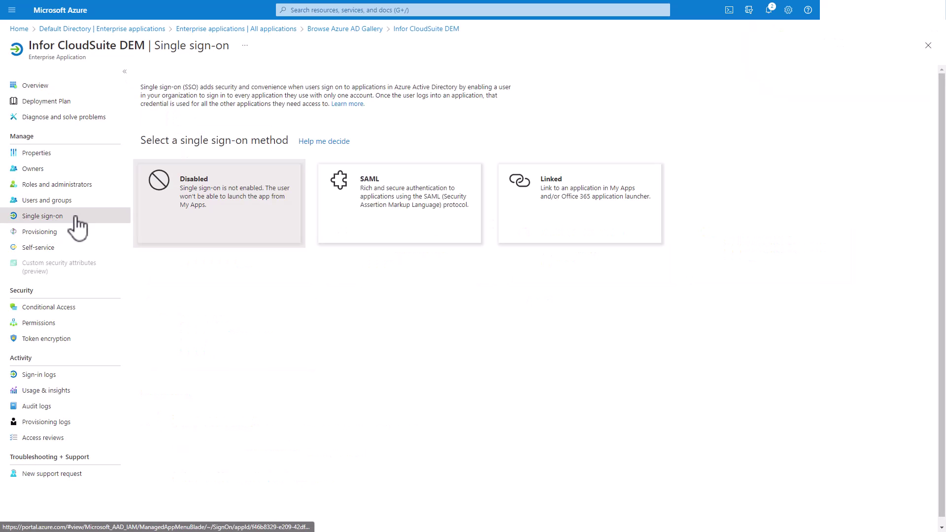
left_click(396, 207)
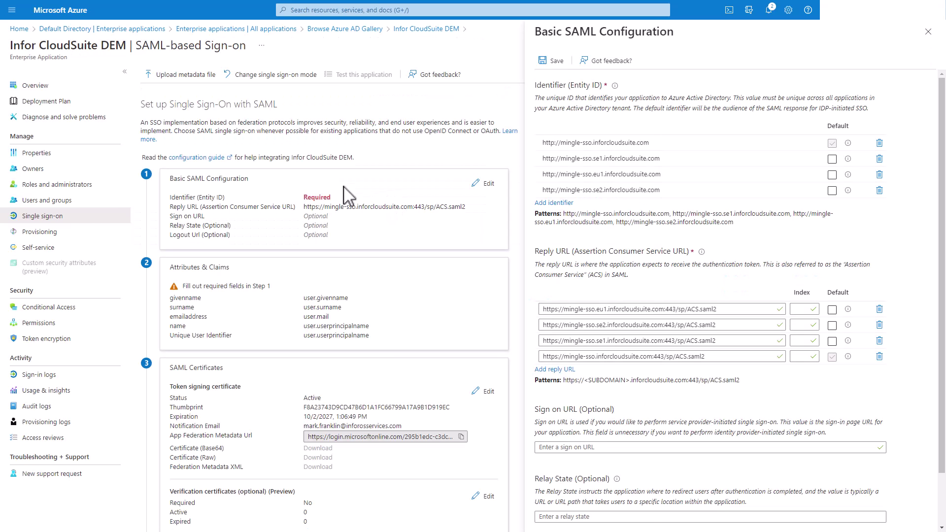
left_click(196, 79)
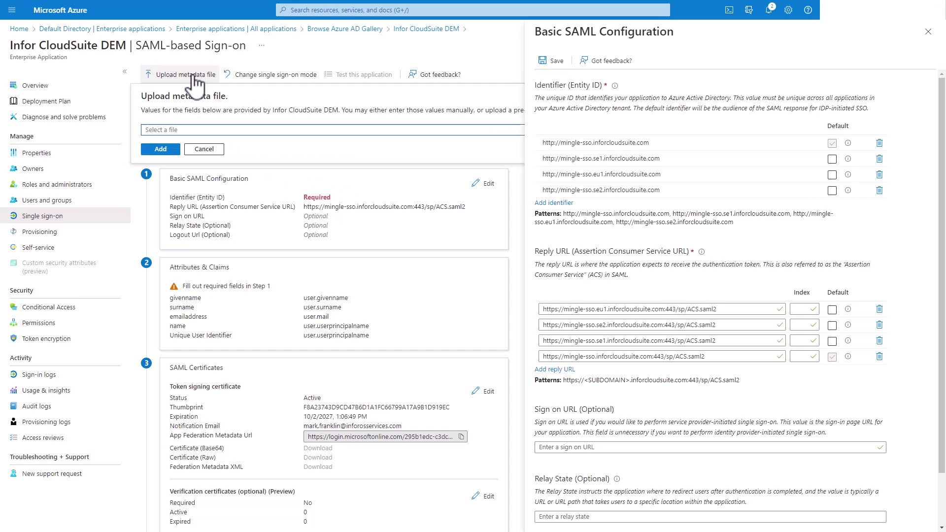
left_click(197, 130)
left_click(272, 95)
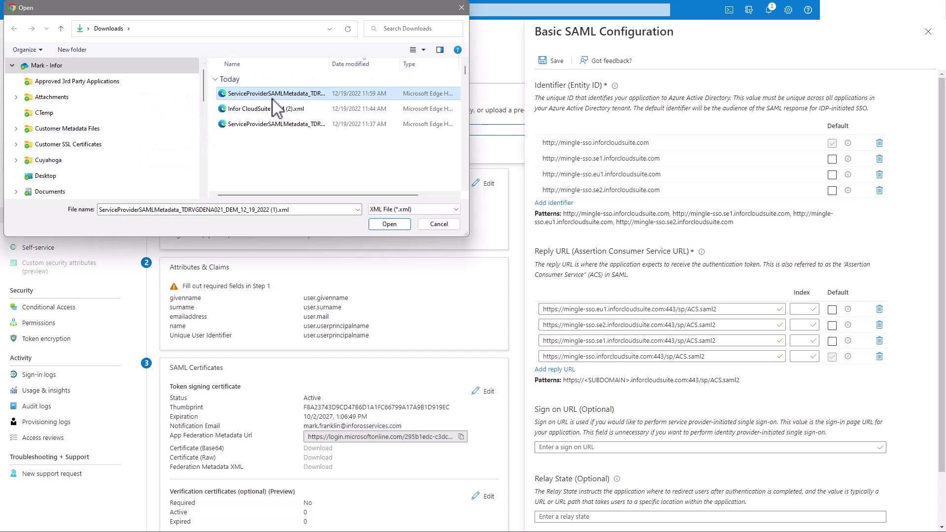
left_click(389, 224)
left_click(161, 150)
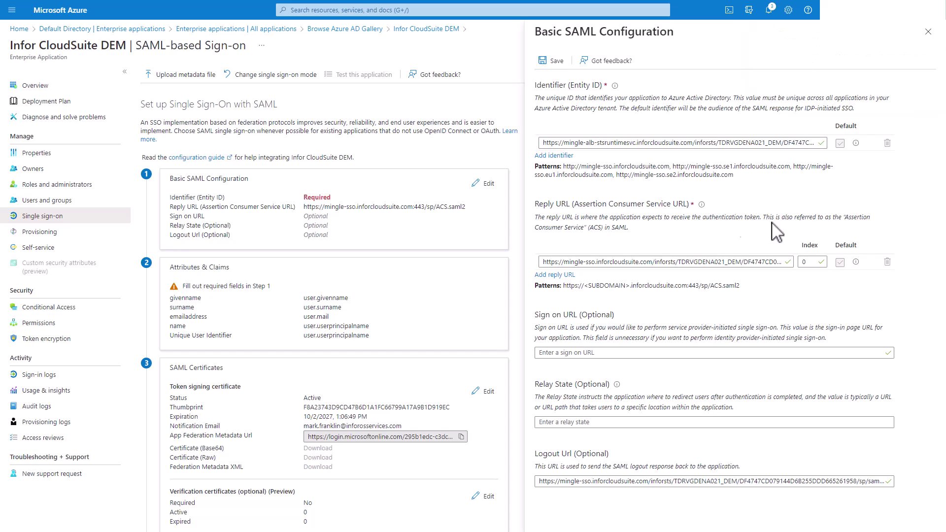
left_click(553, 60)
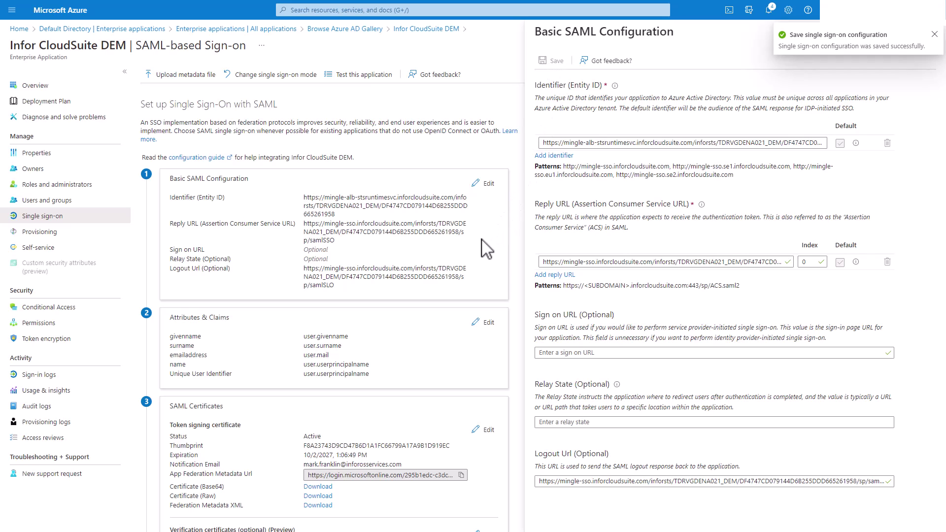
- Download the Federation Metadata XML from the SAML Certificates section
scroll(477, 252, "down", 2)
scroll(443, 283, "down", 2)
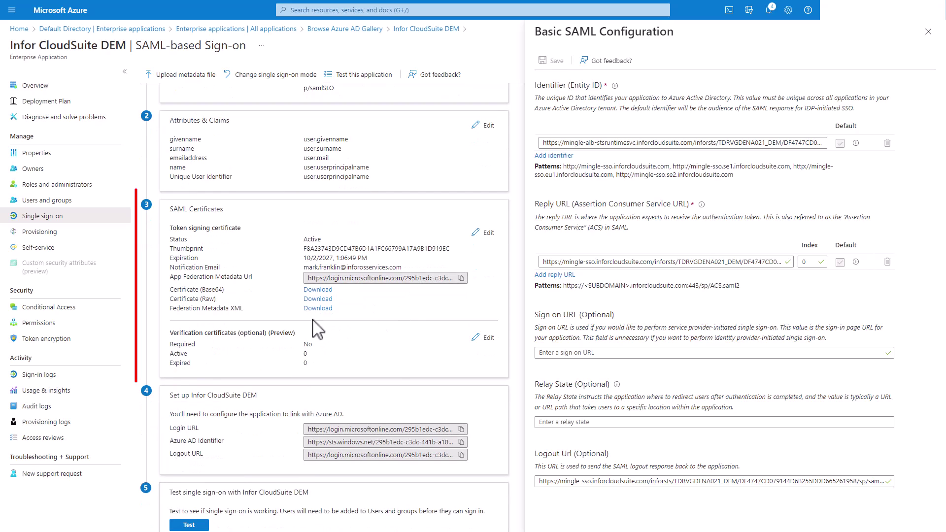
left_click(318, 308)
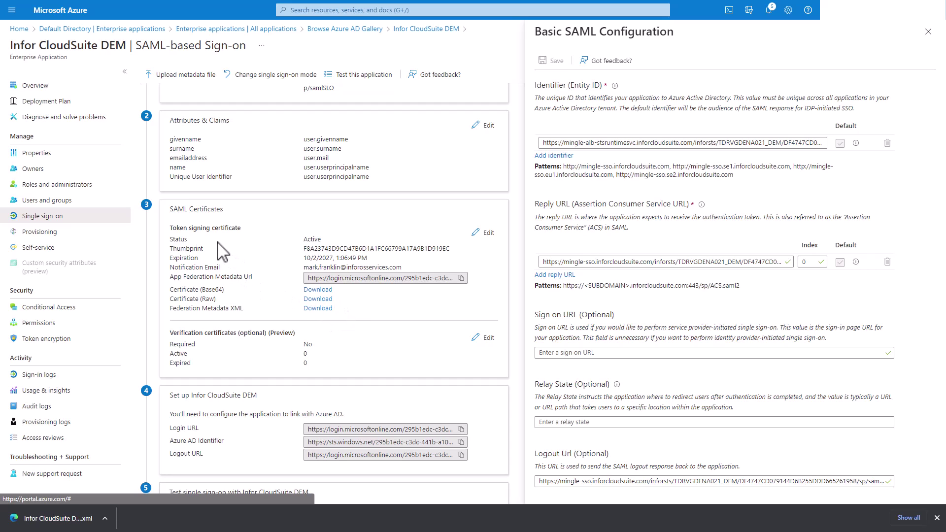
- In Users and groups, search for the user by name, select them, and assign them to Infor CloudSuite DEM
left_click(58, 200)
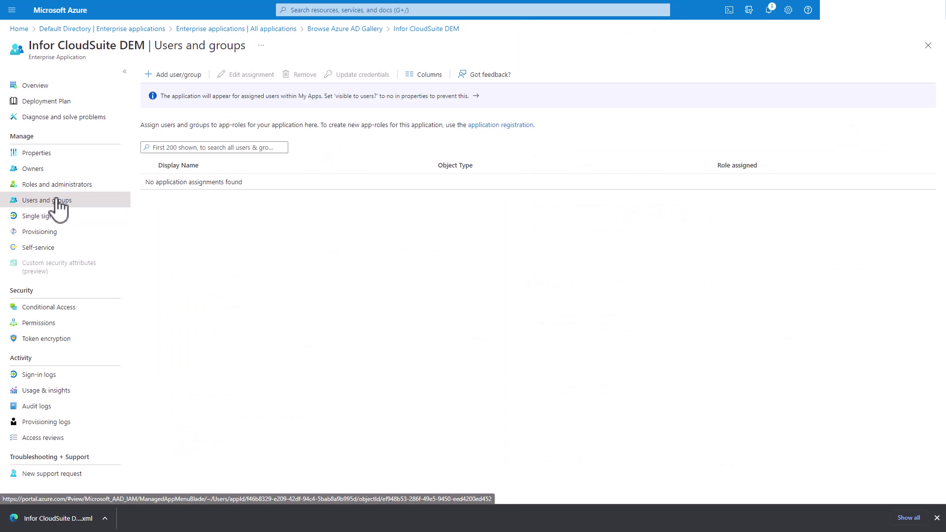
left_click(183, 78)
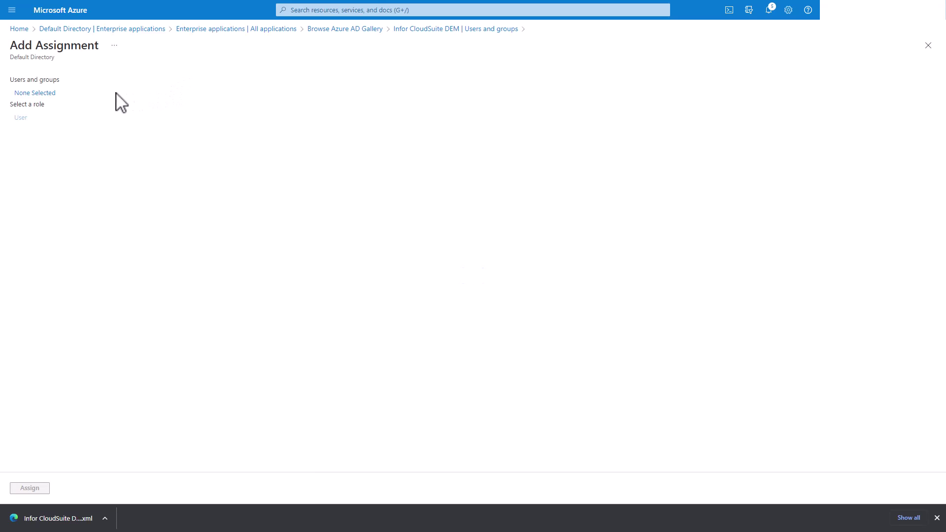
left_click(33, 94)
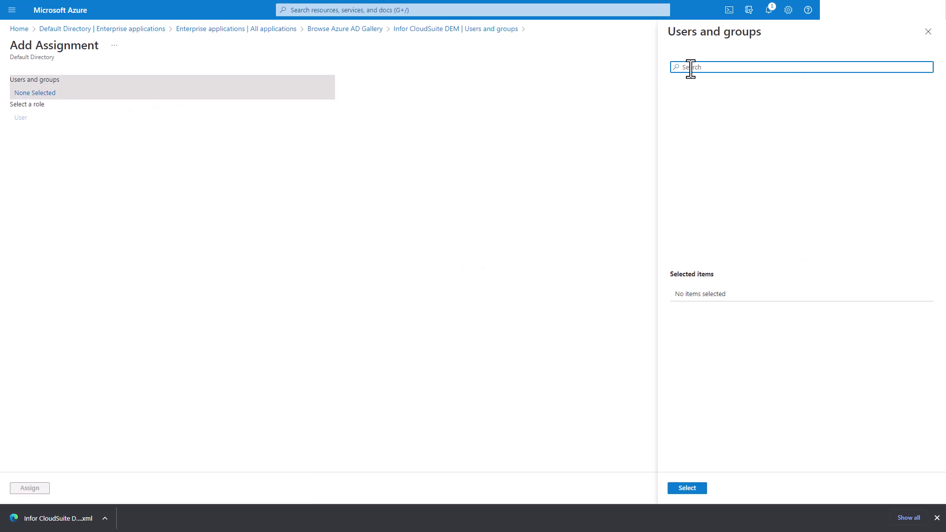
type("Mark")
left_click(723, 100)
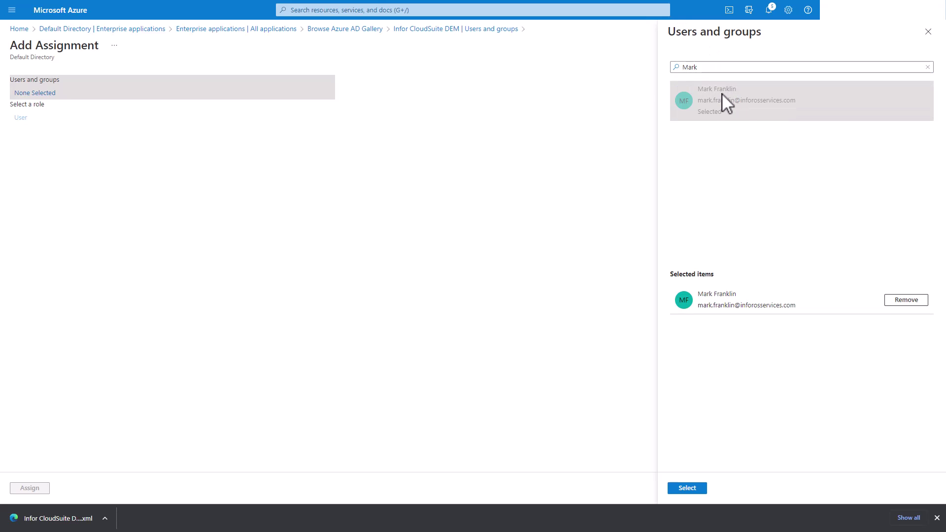
left_click(687, 487)
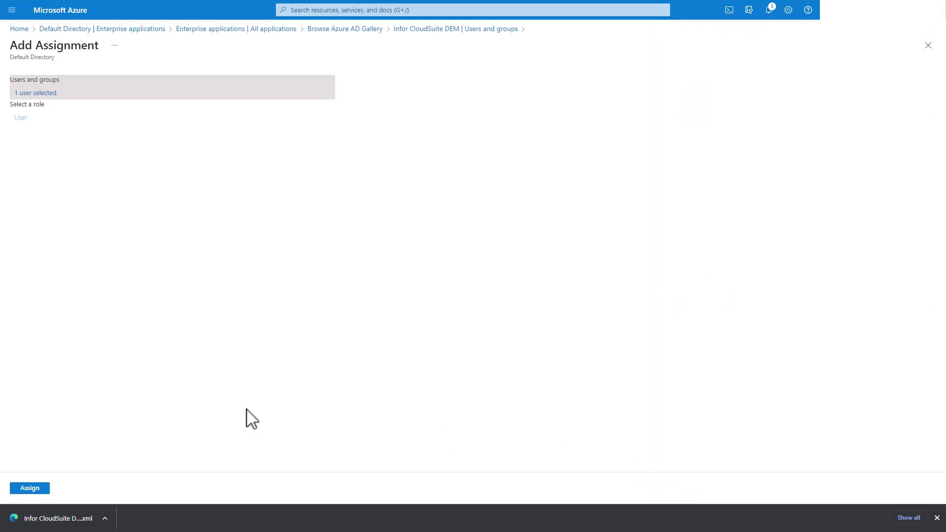
left_click(29, 488)
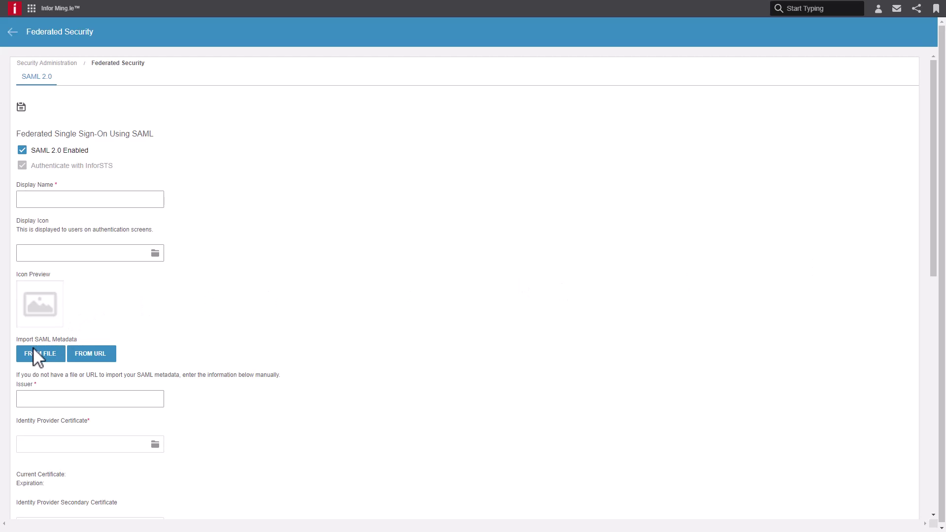
- Import Infor CloudSuite DEM.xml from Downloads as the identity provider metadata
left_click(40, 351)
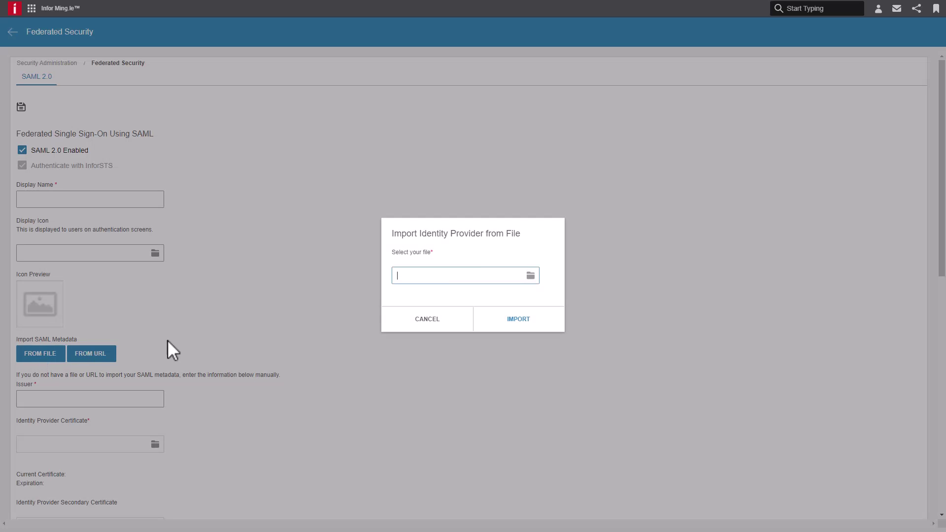
left_click(530, 275)
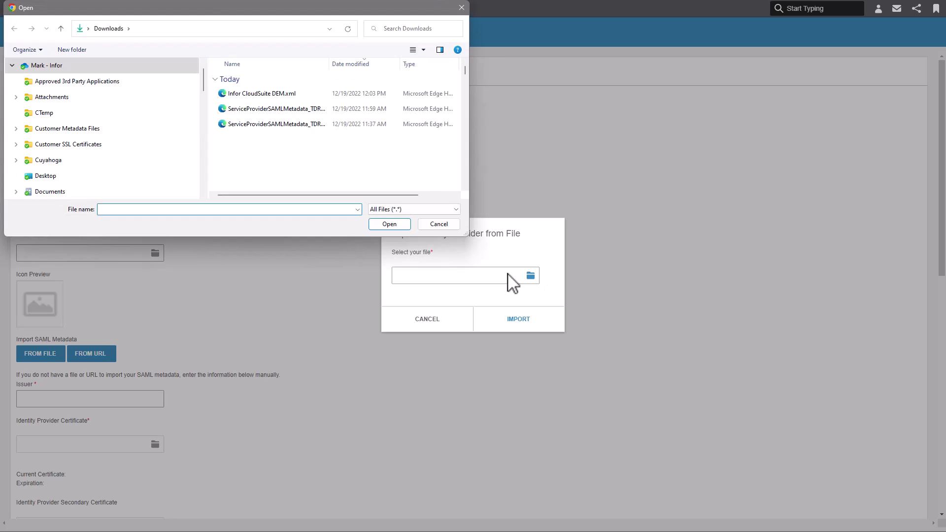
left_click(271, 94)
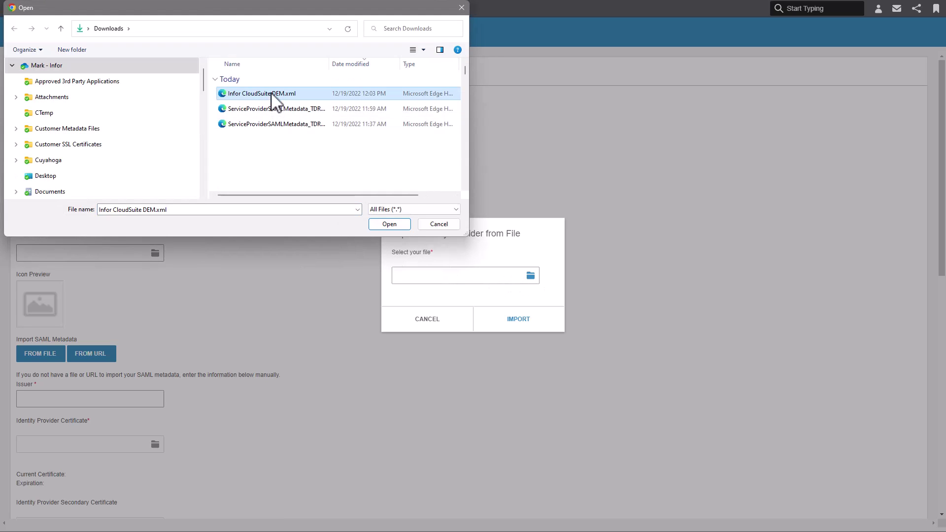
left_click(389, 224)
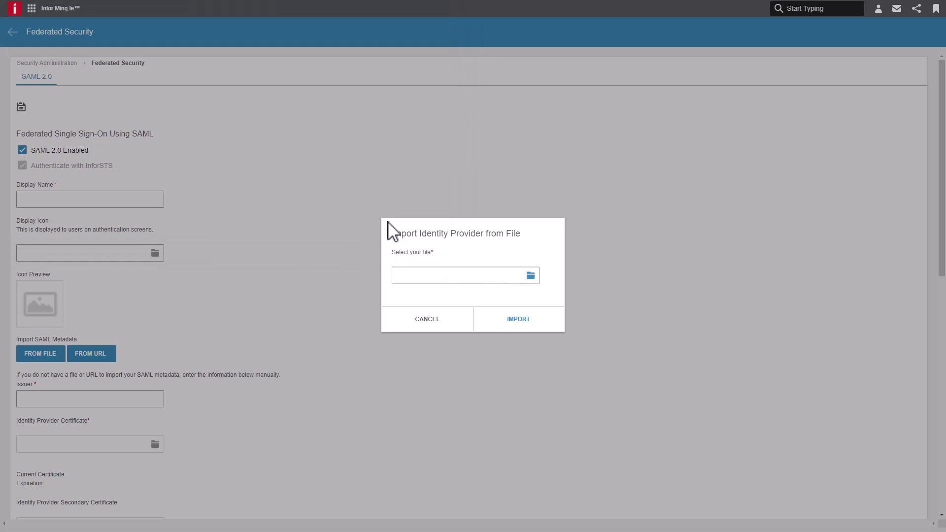
left_click(518, 319)
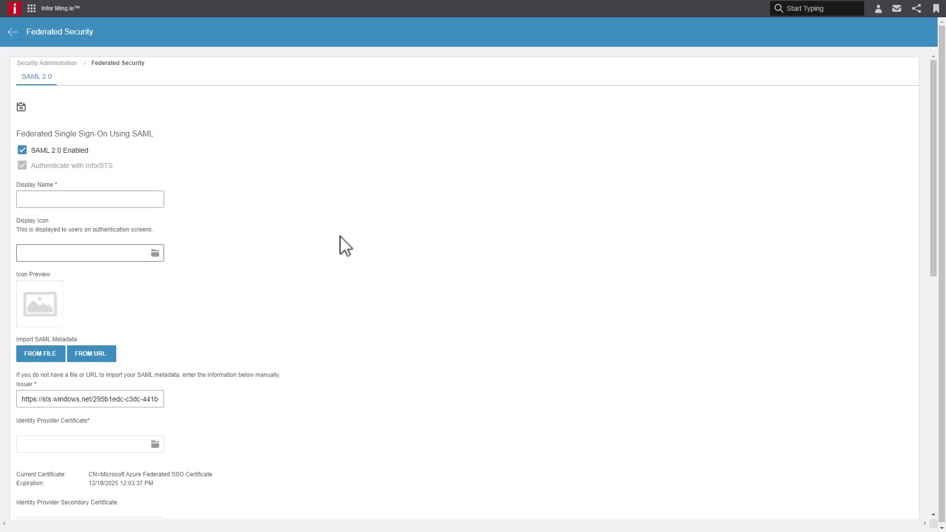
- Review the imported settings, enter 'Azure' as the Display Name, and save
scroll(345, 245, "down", 3)
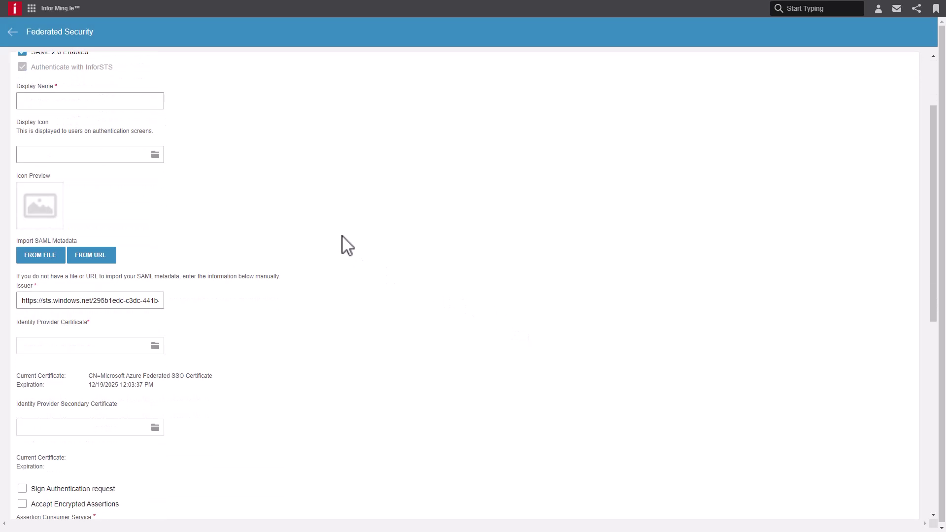
scroll(345, 245, "down", 2)
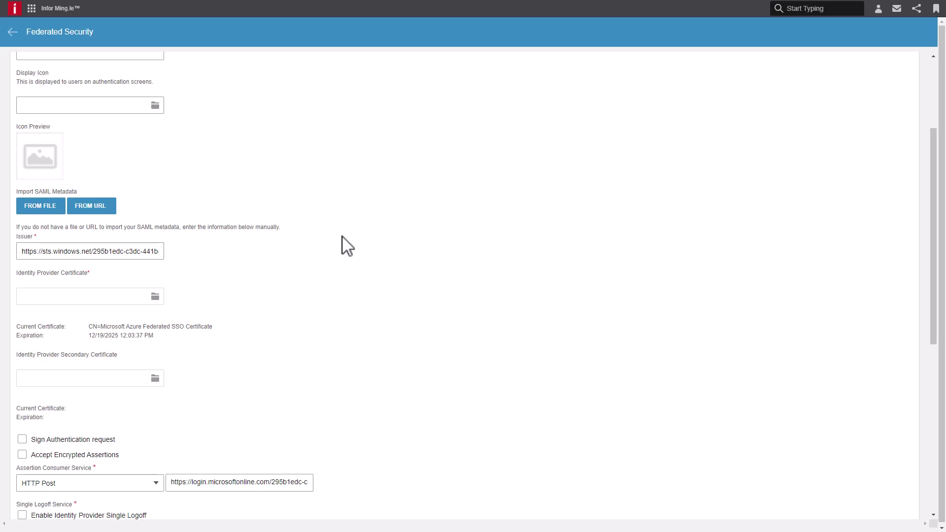
scroll(348, 246, "down", 3)
scroll(414, 245, "up", 1)
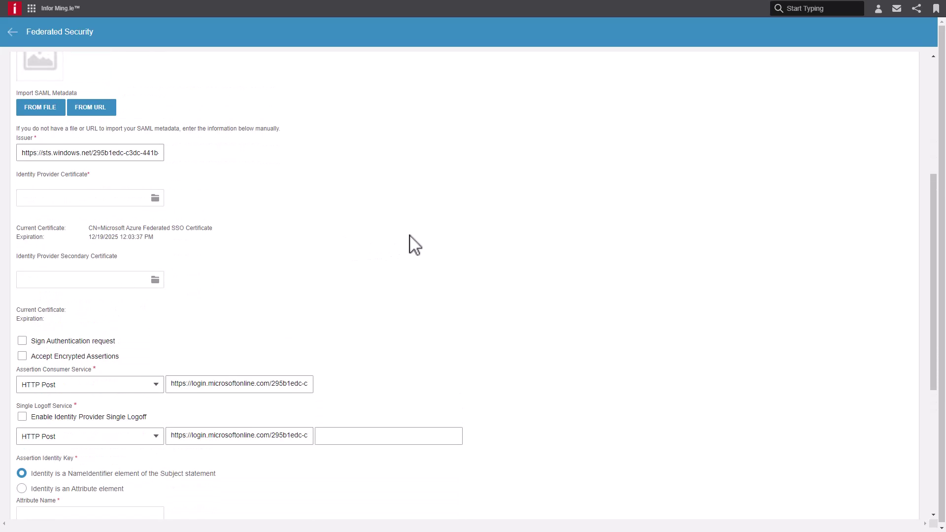
scroll(413, 244, "up", 5)
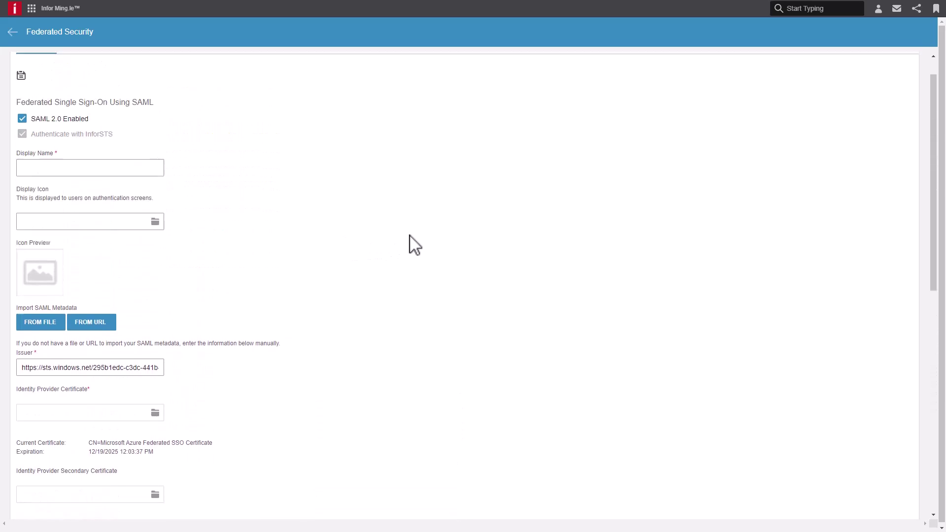
left_click(68, 200)
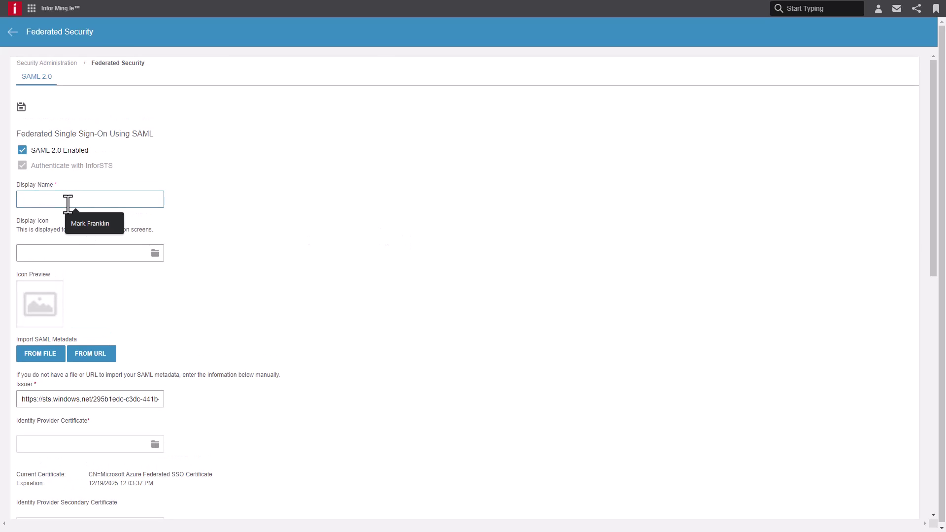
type("Azure")
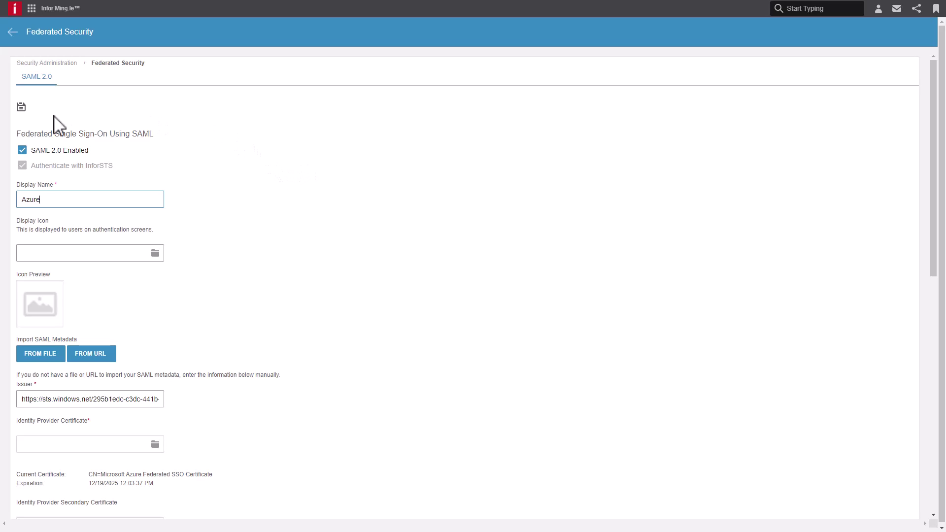
left_click(21, 107)
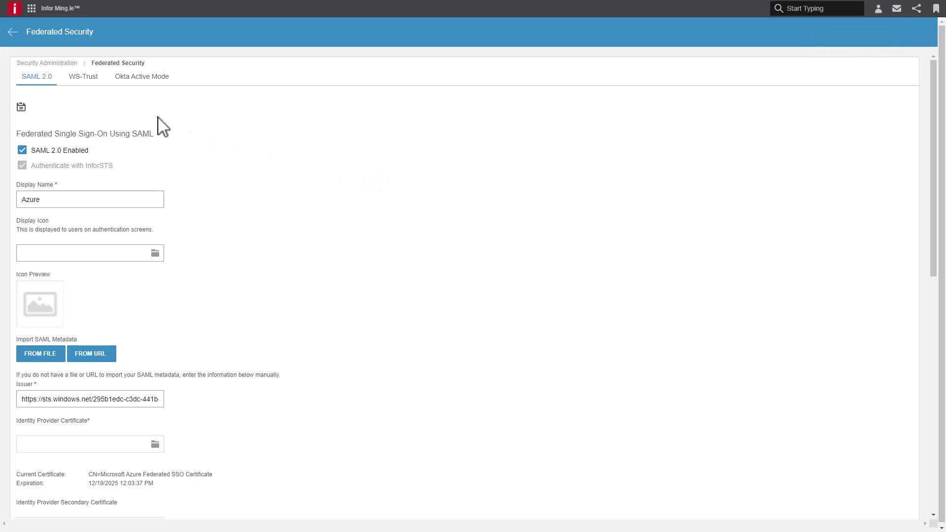
- Enable 'Allow users to choose the authentication mode' in Authentication URL Options and save
left_click(12, 33)
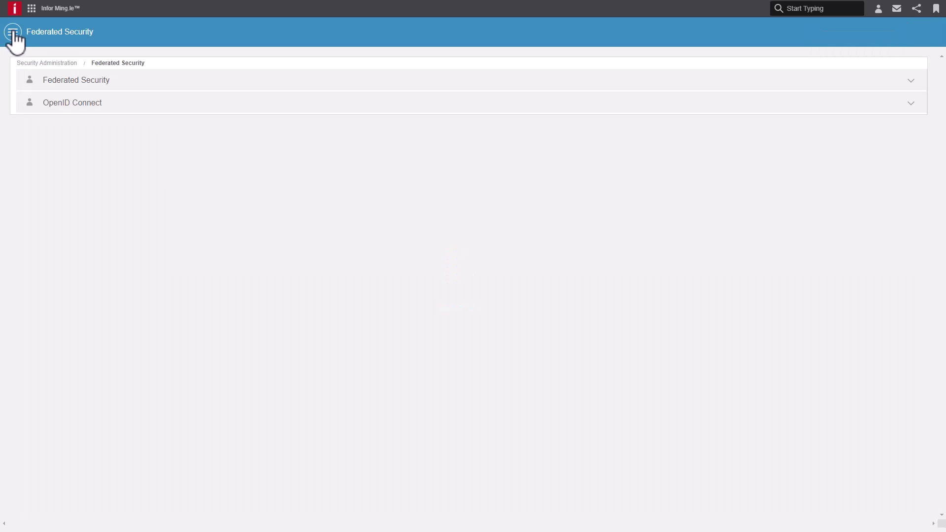
left_click(13, 34)
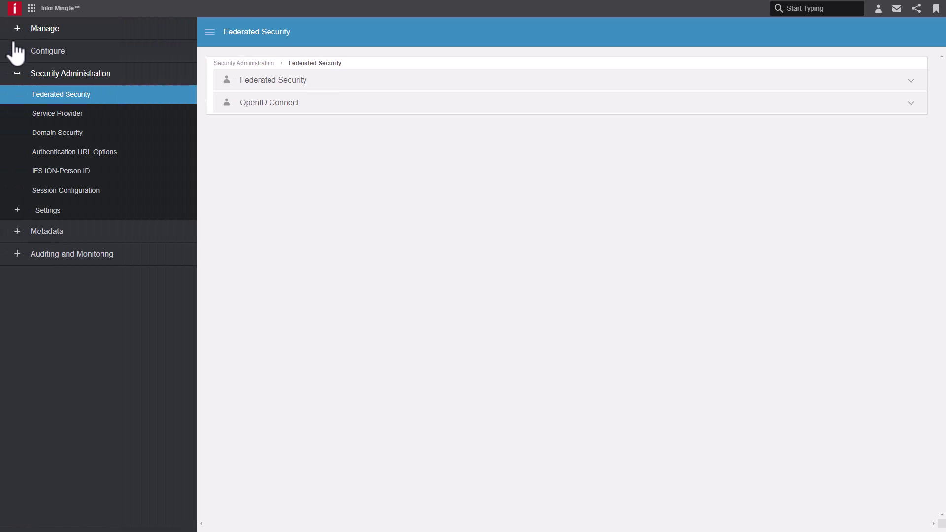
left_click(79, 153)
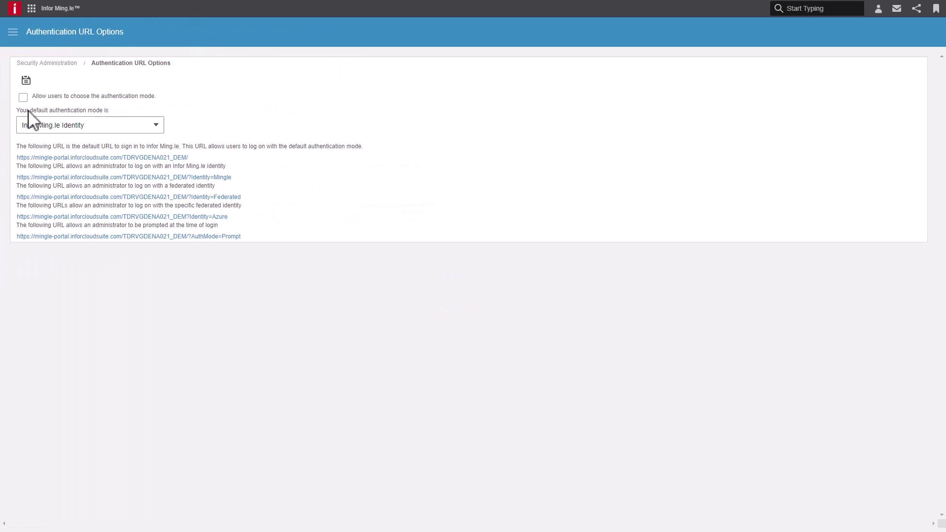
left_click(23, 98)
left_click(24, 98)
left_click(26, 80)
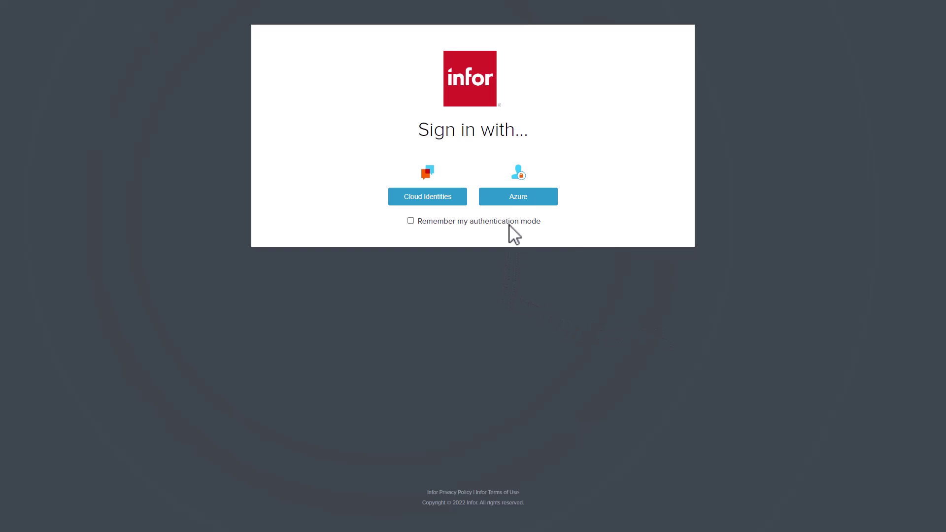
- Choose Azure and submit the assigned account's saved e-mail on the Microsoft sign-in page
left_click(518, 196)
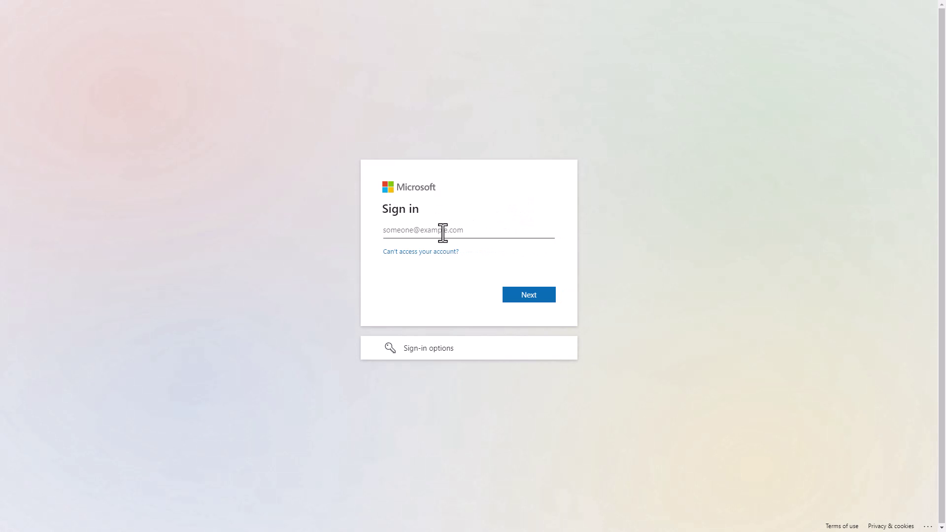
left_click(442, 232)
key("Down")
key("Return")
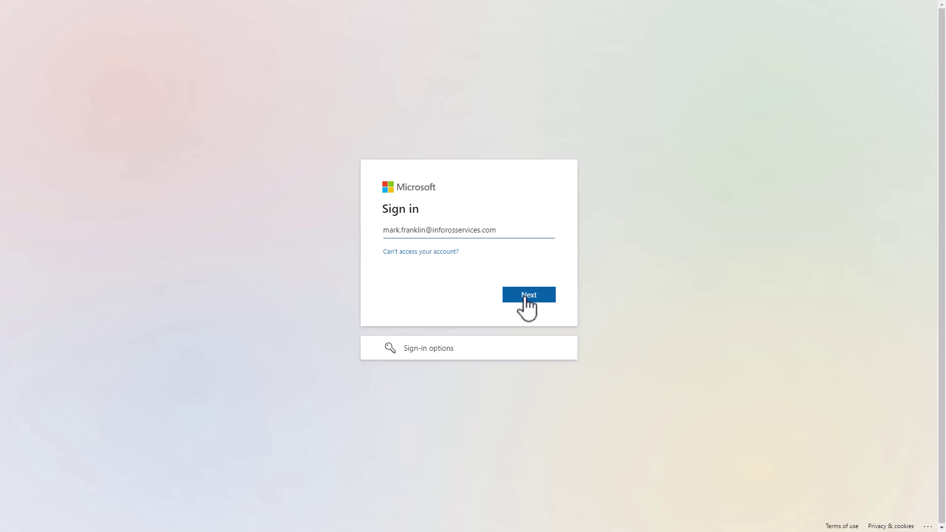
left_click(524, 298)
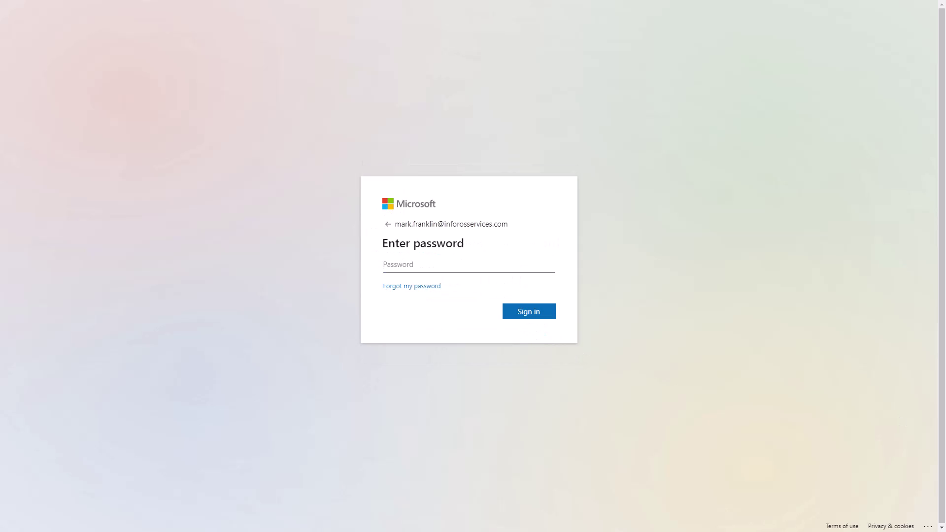
- Fill in the saved account password and sign in
left_click(403, 264)
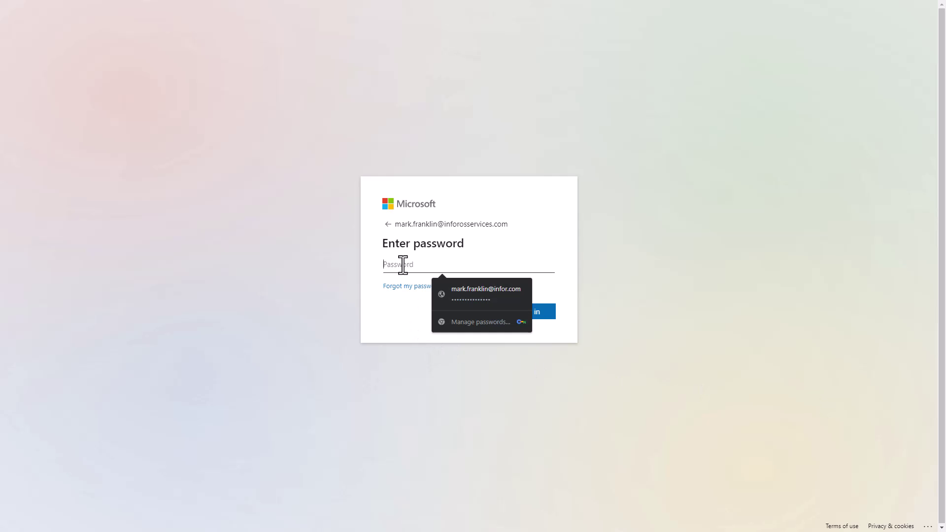
left_click(468, 292)
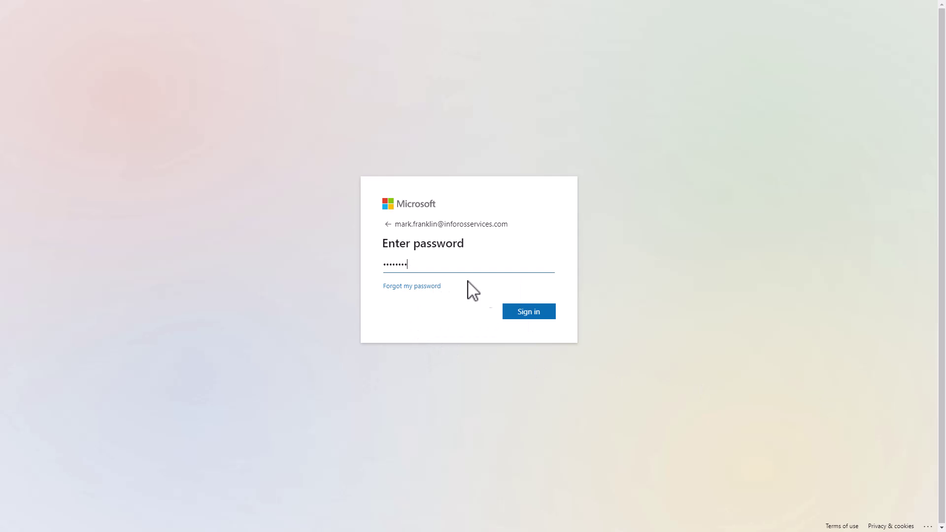
left_click(528, 313)
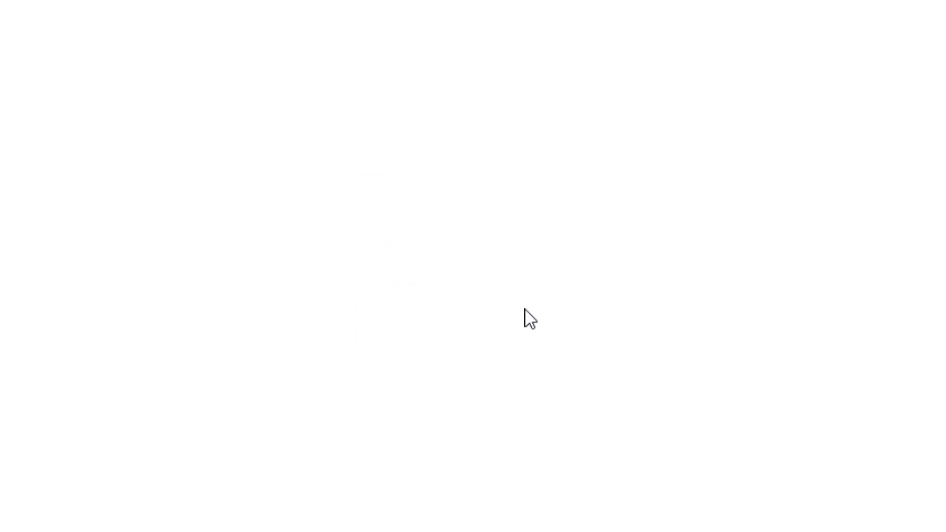